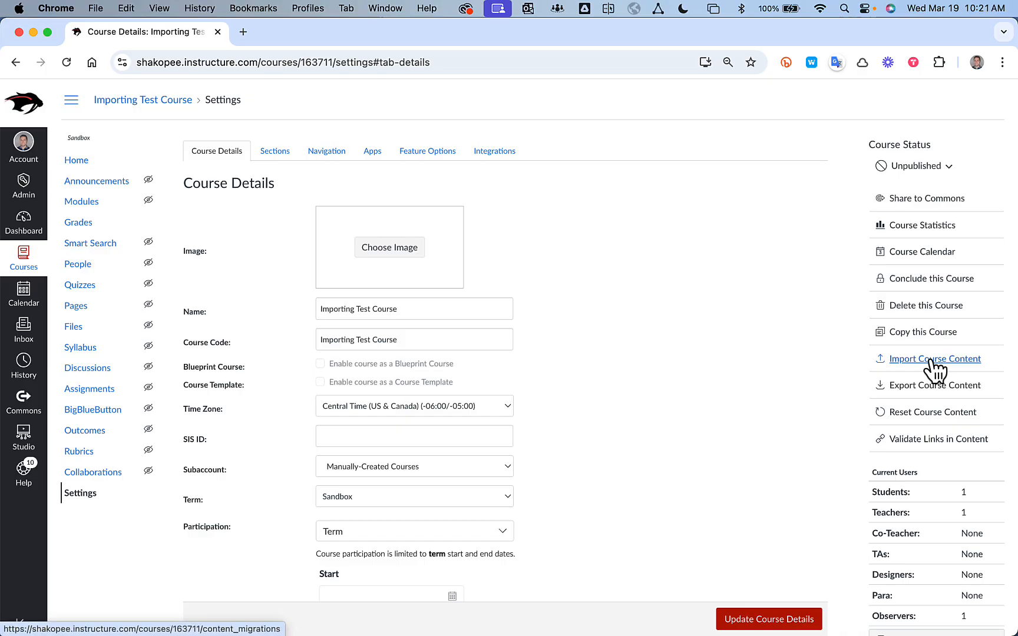
Open the course's content import page and set the content type to Copy a Canvas Course.
{"action": "left_click", "coordinate": [931, 360]}
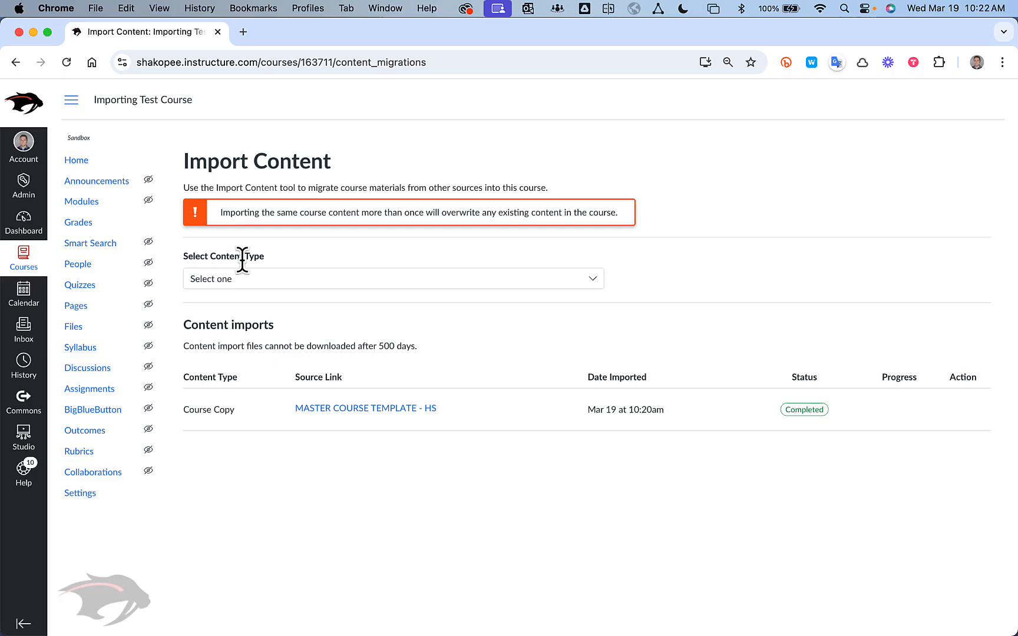
{"action": "left_click", "coordinate": [239, 283]}
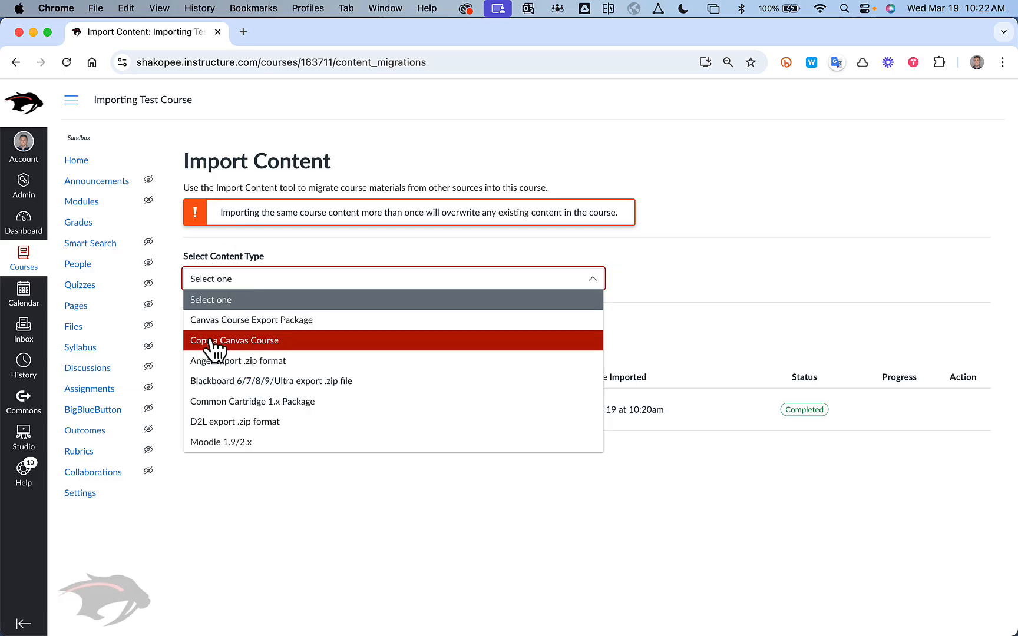
{"action": "left_click", "coordinate": [212, 341]}
Search the courses for "hills" and choose Hills Sandbox as the course to copy from.
{"action": "left_click", "coordinate": [252, 331]}
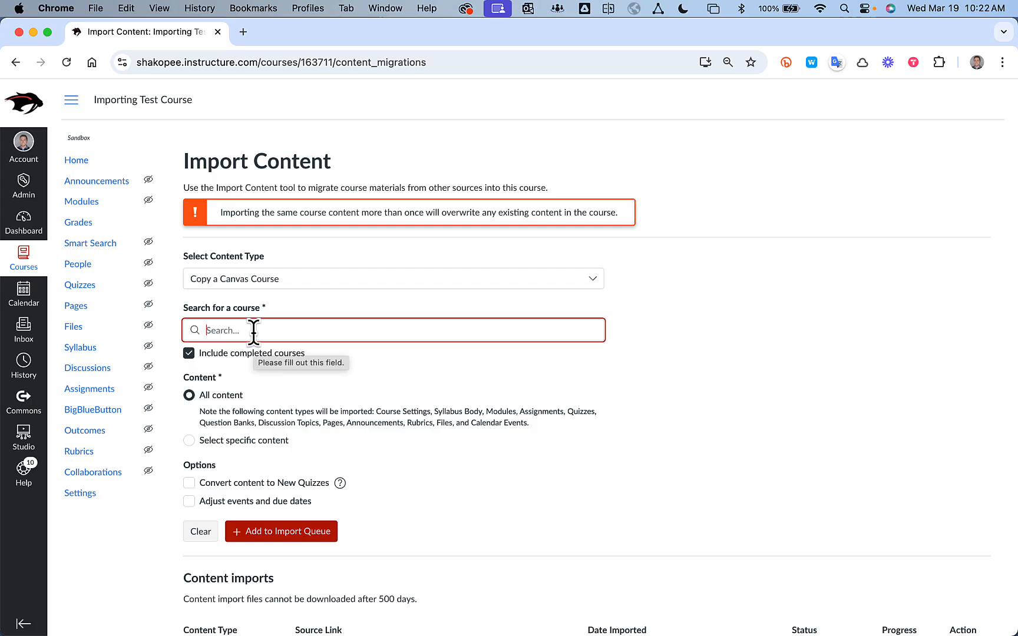
{"action": "type", "text": "hillstest"}
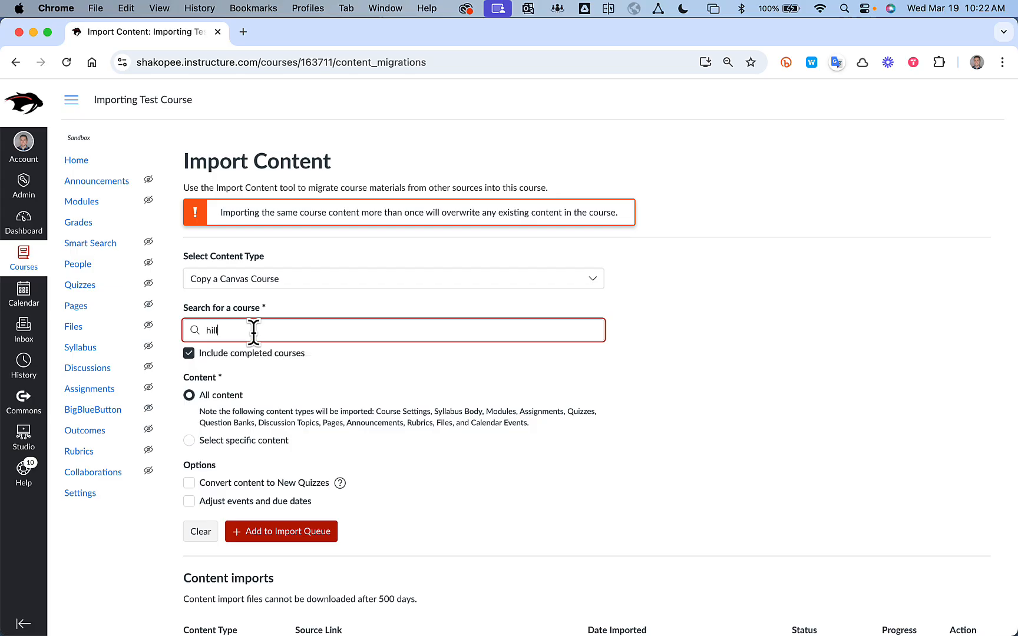
{"action": "key", "text": "BackSpace"}
{"action": "key", "text": "BackSpace"}
{"action": "key", "text": "BackSpace"}
{"action": "key", "text": "BackSpace"}
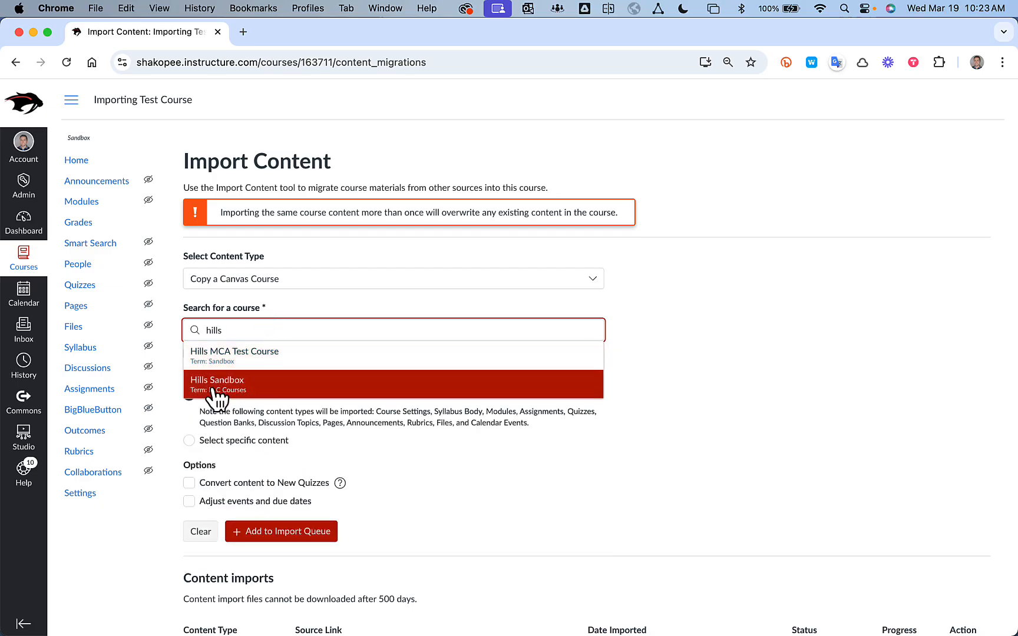
{"action": "left_click", "coordinate": [207, 383]}
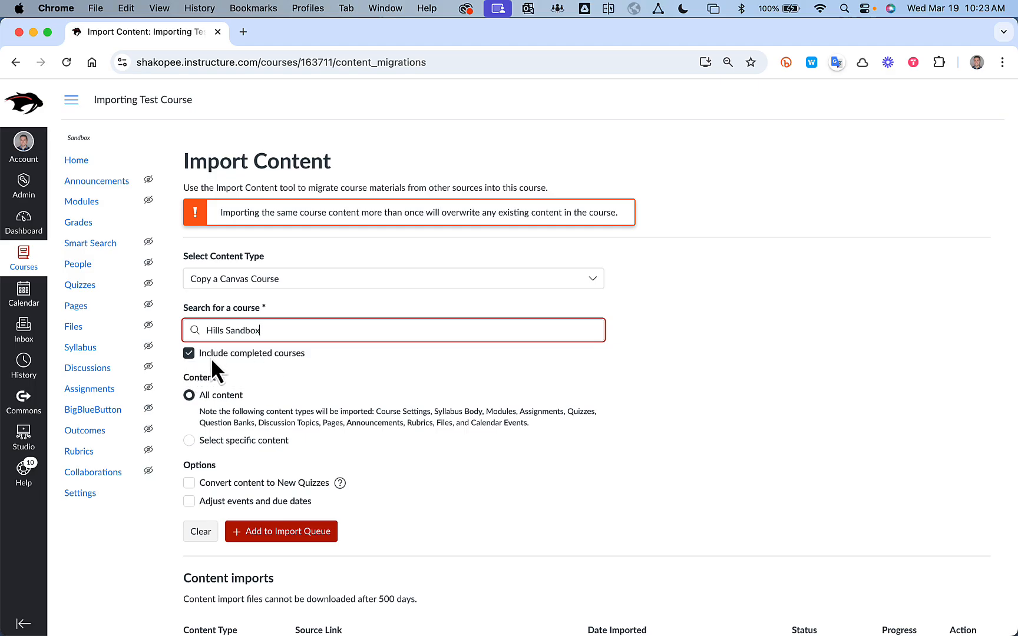
Limit the import to specific content, adjust events and due dates by removing dates, and add it to the import queue.
{"action": "left_click", "coordinate": [189, 440]}
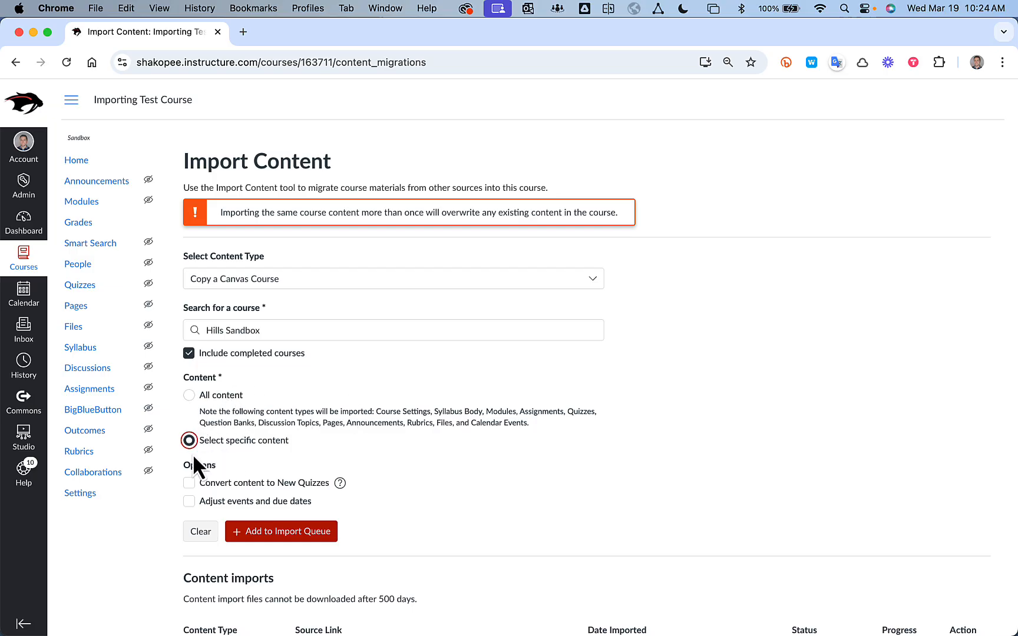
{"action": "scroll", "coordinate": [242, 451], "scroll_direction": "down", "scroll_amount": 2}
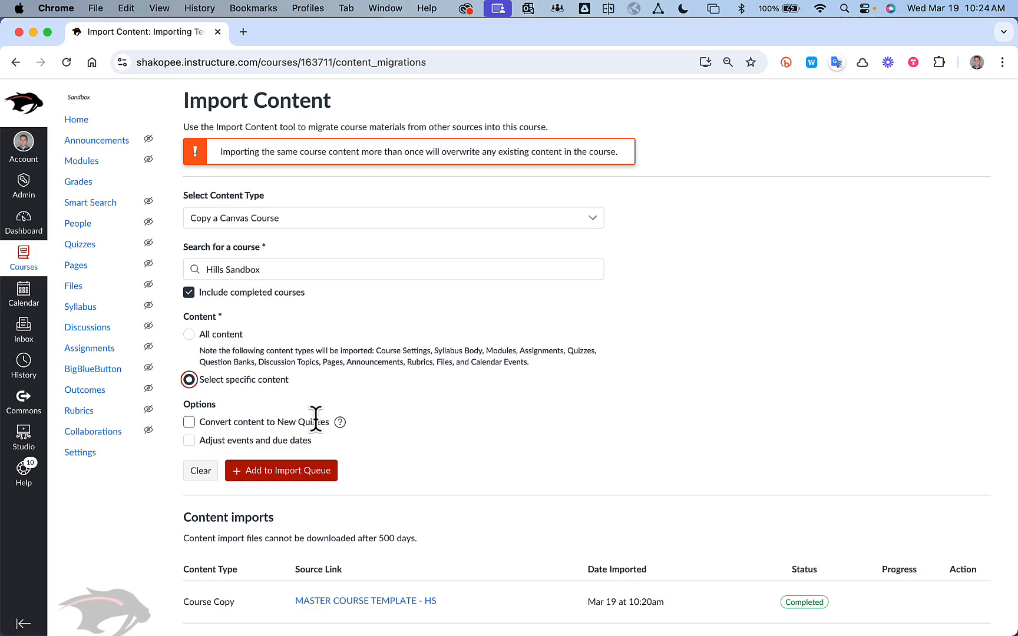
{"action": "left_click", "coordinate": [189, 442]}
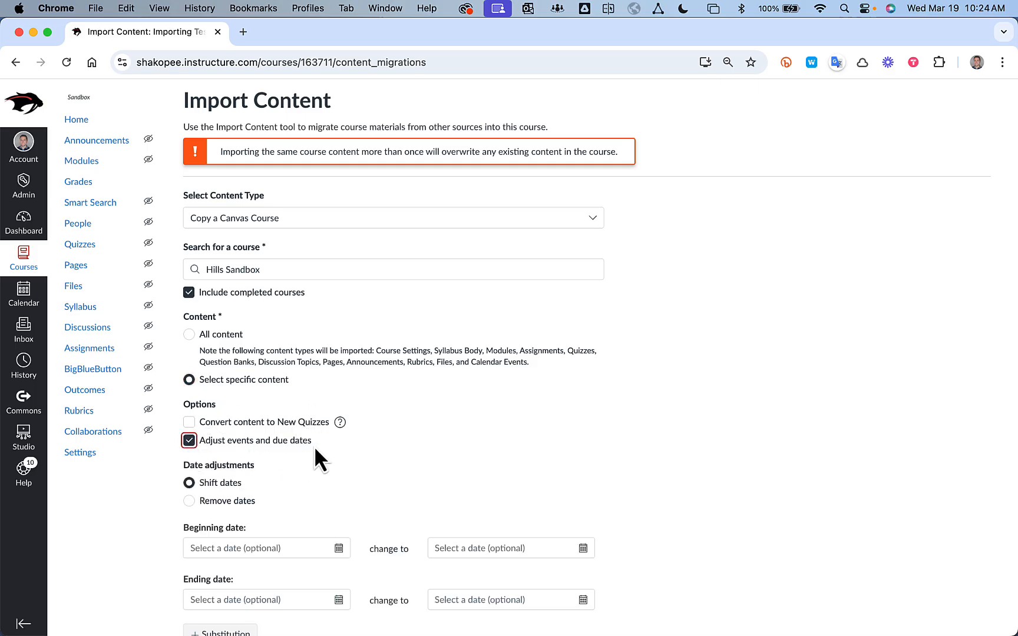
{"action": "scroll", "coordinate": [314, 444], "scroll_direction": "down", "scroll_amount": 3}
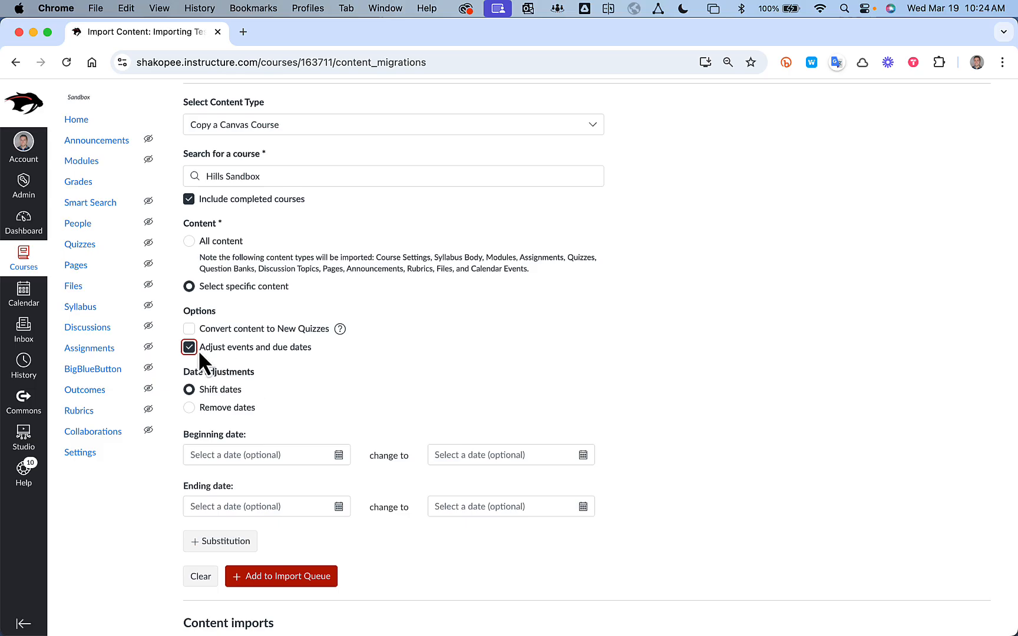
{"action": "left_click", "coordinate": [190, 408]}
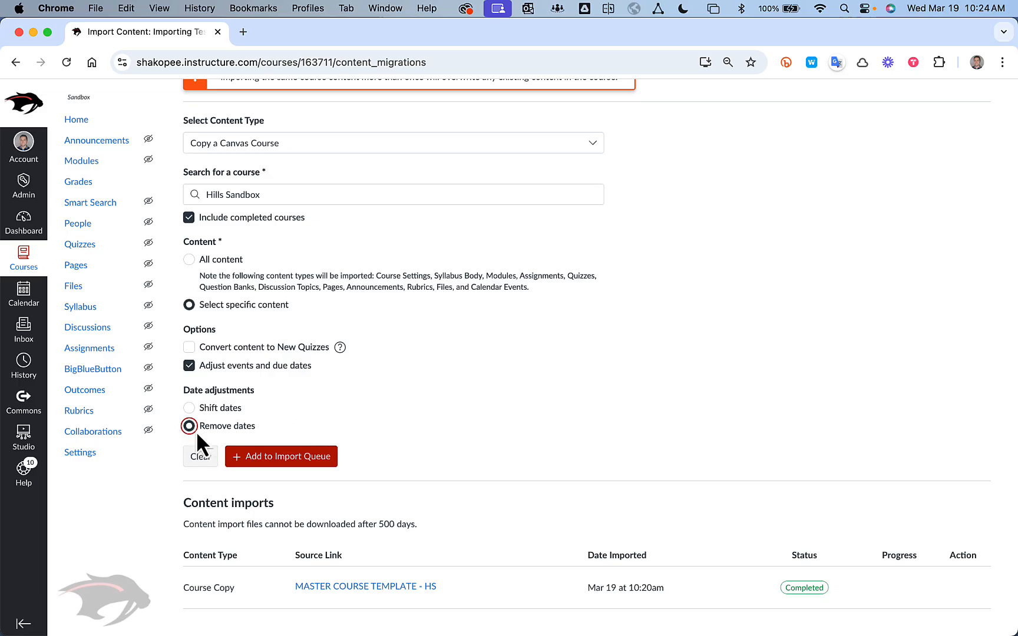
{"action": "left_click", "coordinate": [261, 459]}
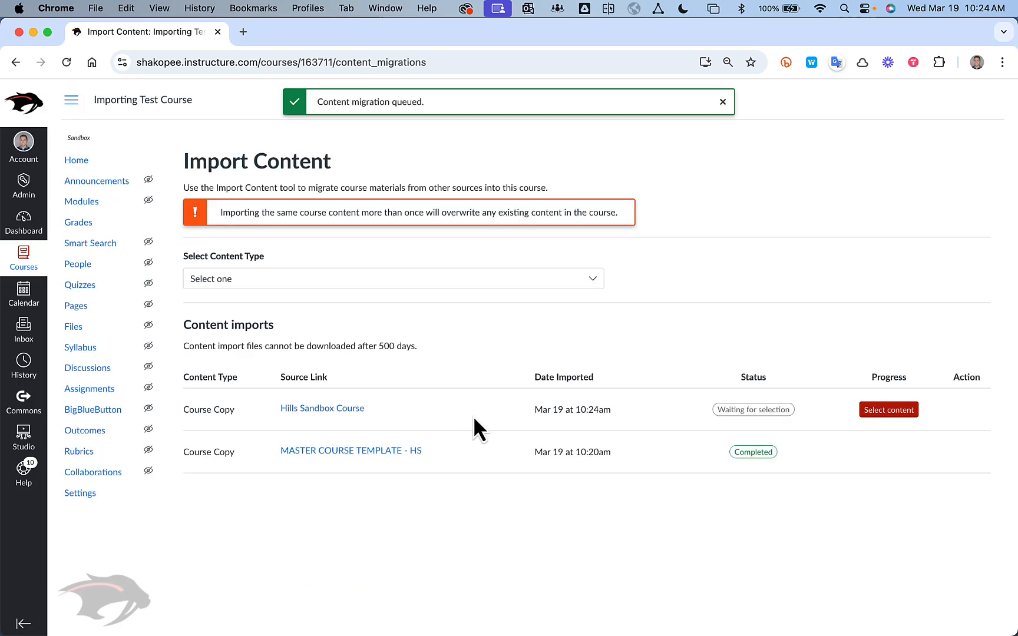
For the queued Hills Sandbox import, select the modules Test Again, Unit 0 - Intro to MN History and Unit 1 - Early MN.
{"action": "left_click", "coordinate": [896, 415]}
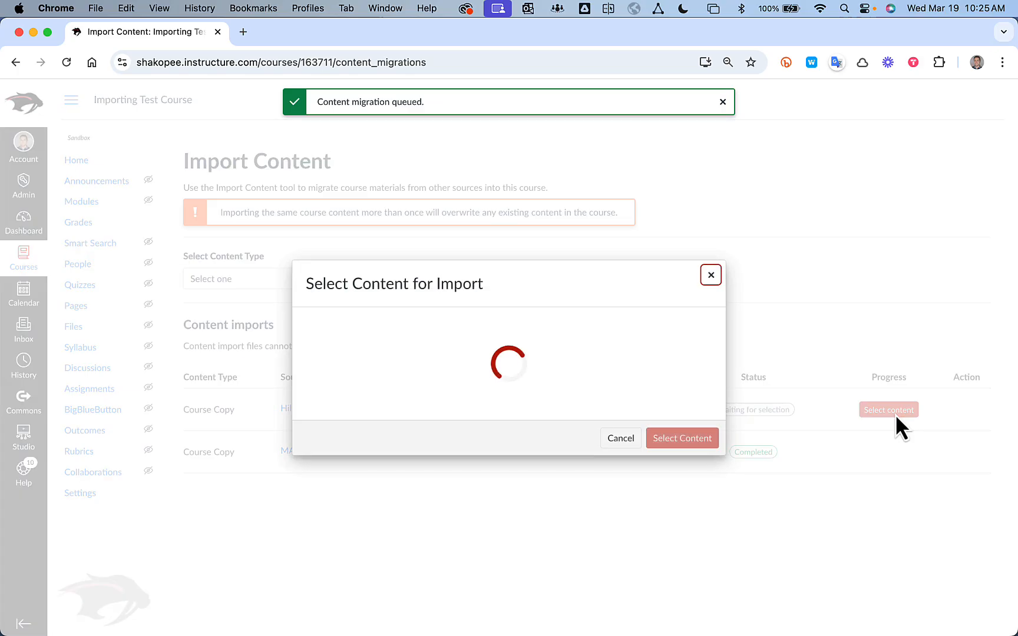
{"action": "scroll", "coordinate": [344, 202], "scroll_direction": "down", "scroll_amount": 1}
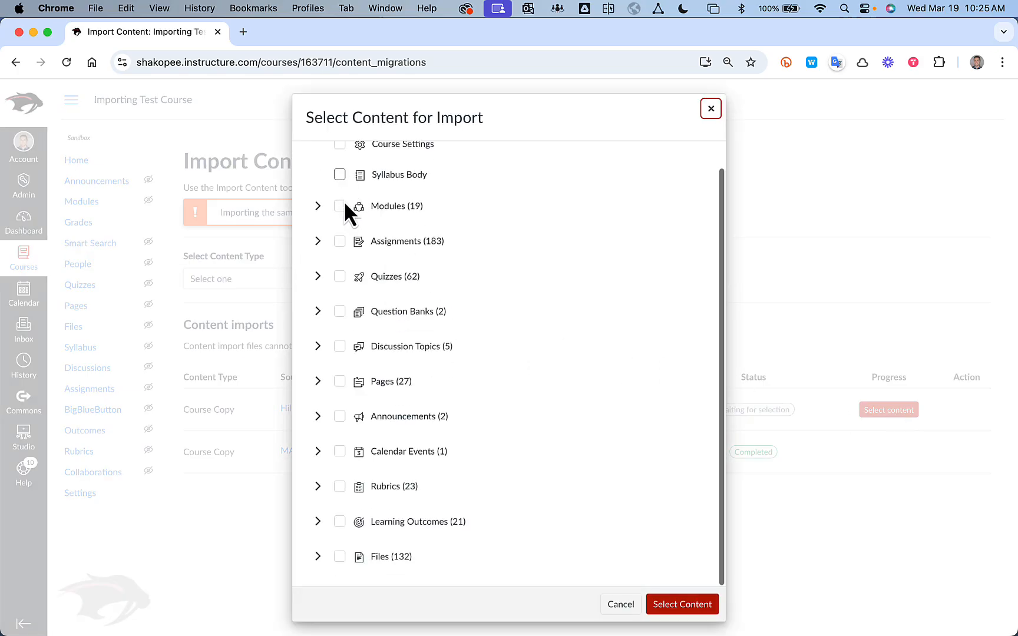
{"action": "scroll", "coordinate": [344, 202], "scroll_direction": "up", "scroll_amount": 1}
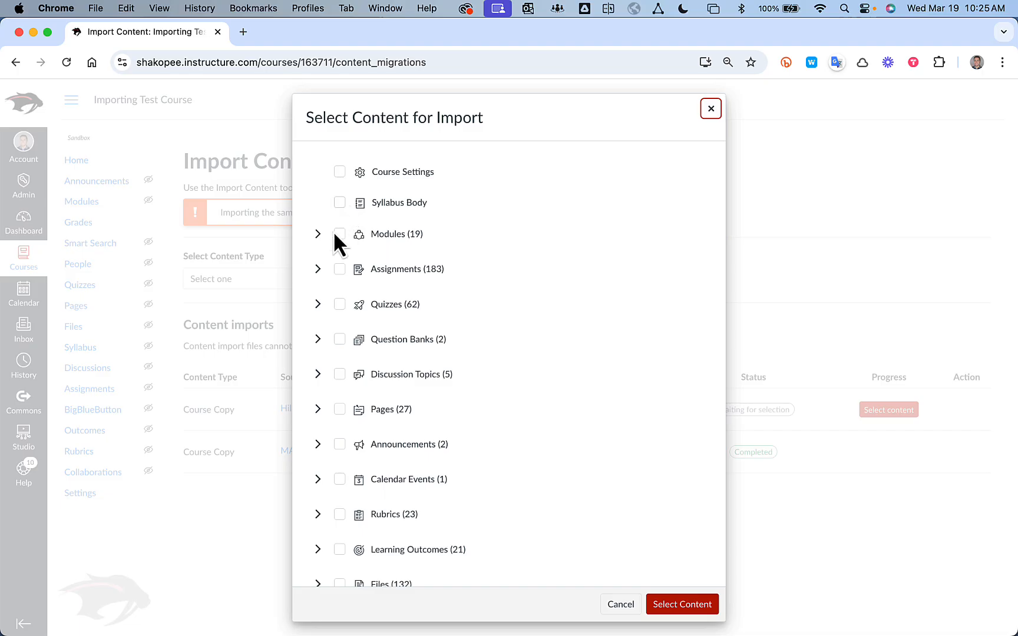
{"action": "left_click", "coordinate": [318, 234]}
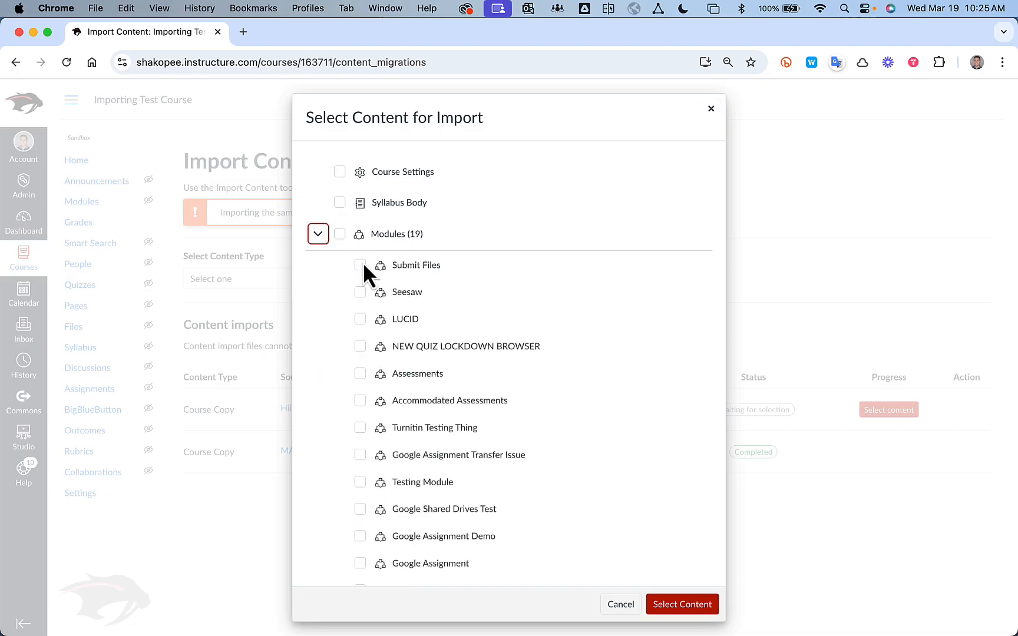
{"action": "scroll", "coordinate": [347, 354], "scroll_direction": "down", "scroll_amount": 5}
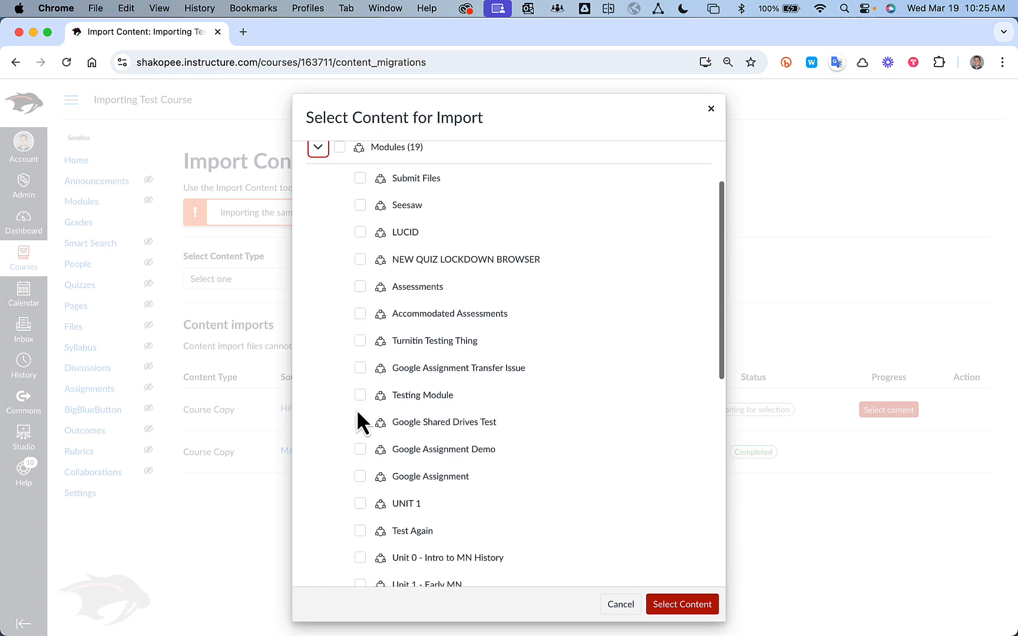
{"action": "scroll", "coordinate": [358, 419], "scroll_direction": "down", "scroll_amount": 2}
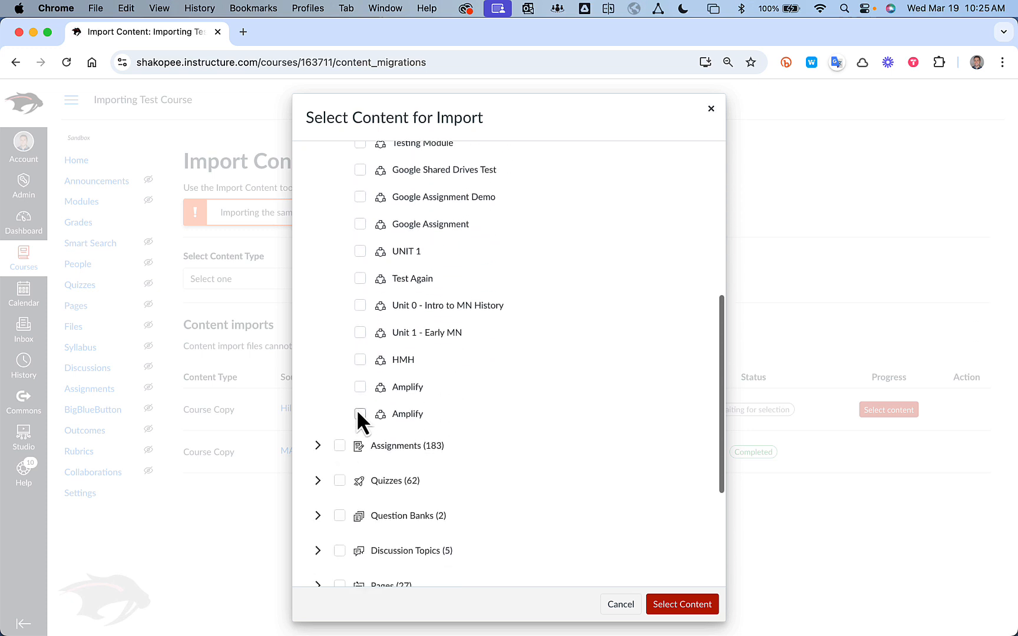
{"action": "left_click", "coordinate": [360, 332]}
{"action": "left_click", "coordinate": [360, 305]}
{"action": "left_click", "coordinate": [361, 278]}
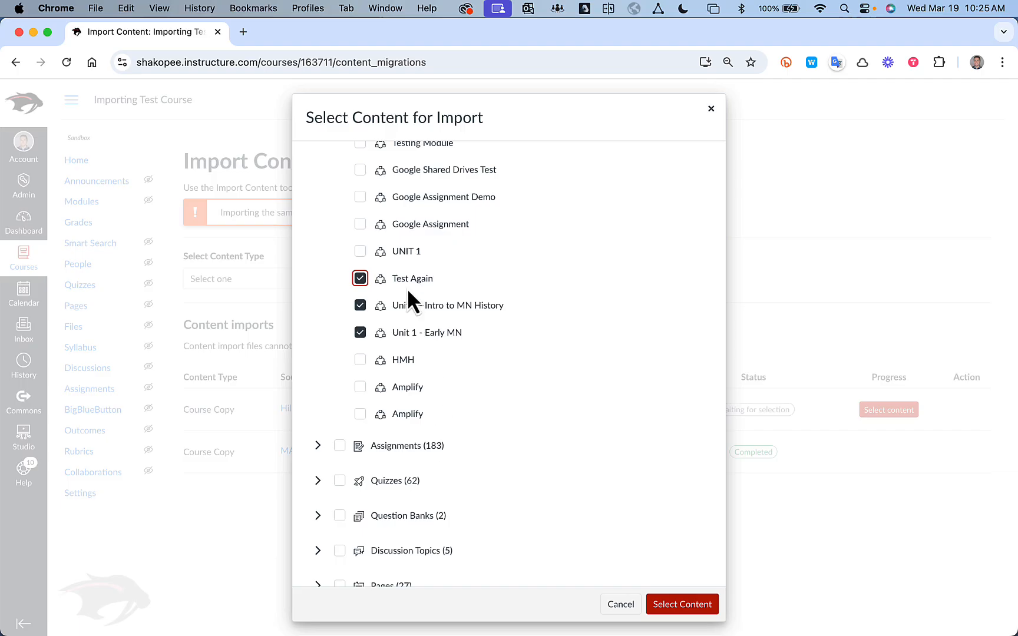
Check the chosen modules and the other content categories, and submit the selection to start the import.
{"action": "scroll", "coordinate": [383, 248], "scroll_direction": "up", "scroll_amount": 6}
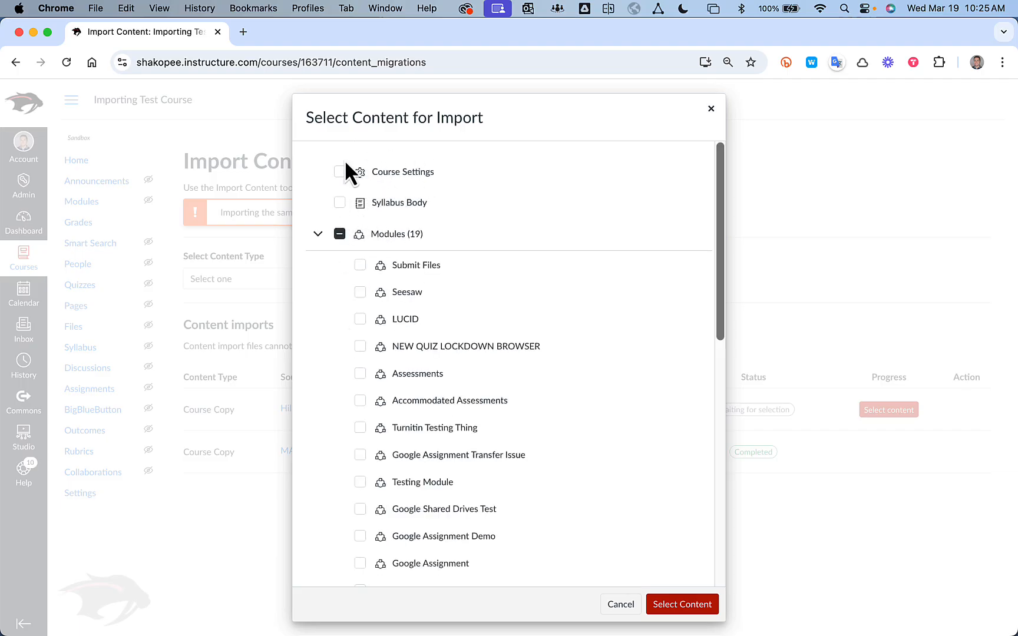
{"action": "scroll", "coordinate": [377, 318], "scroll_direction": "down", "scroll_amount": 10}
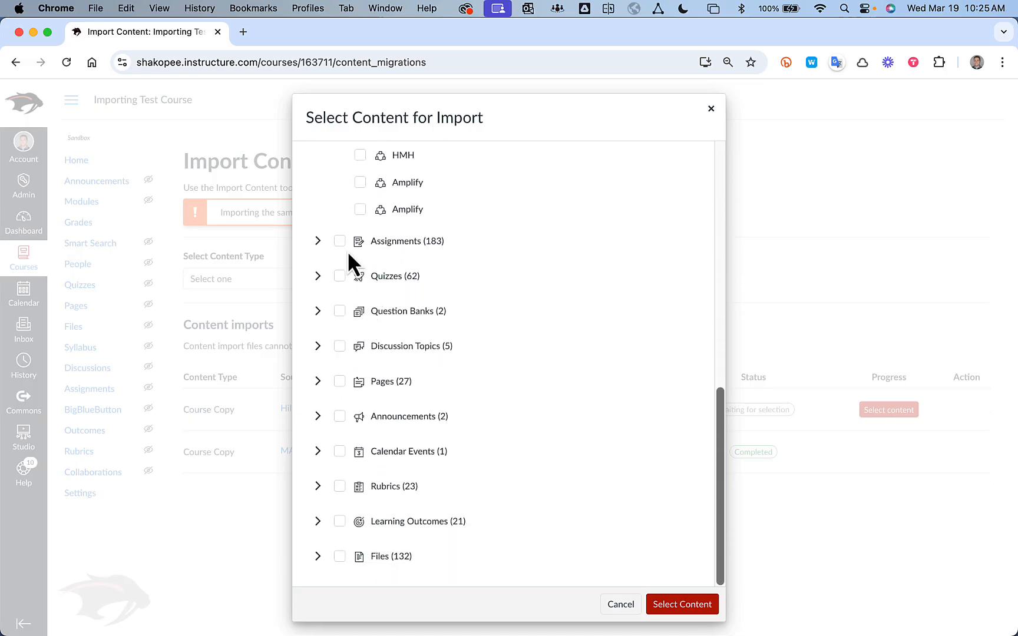
{"action": "scroll", "coordinate": [347, 250], "scroll_direction": "up", "scroll_amount": 3}
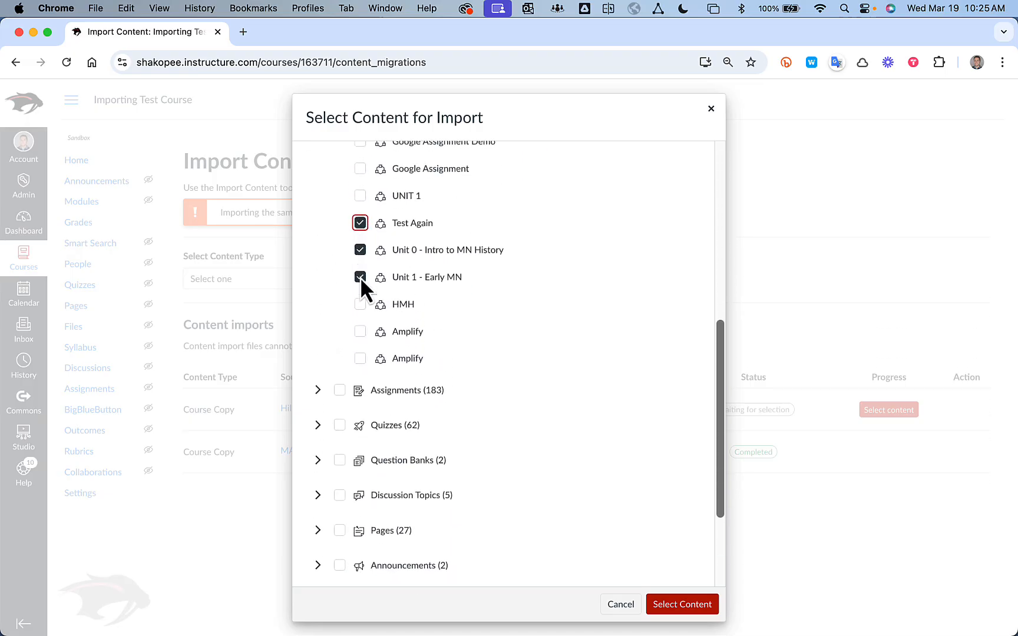
{"action": "scroll", "coordinate": [360, 277], "scroll_direction": "down", "scroll_amount": 4}
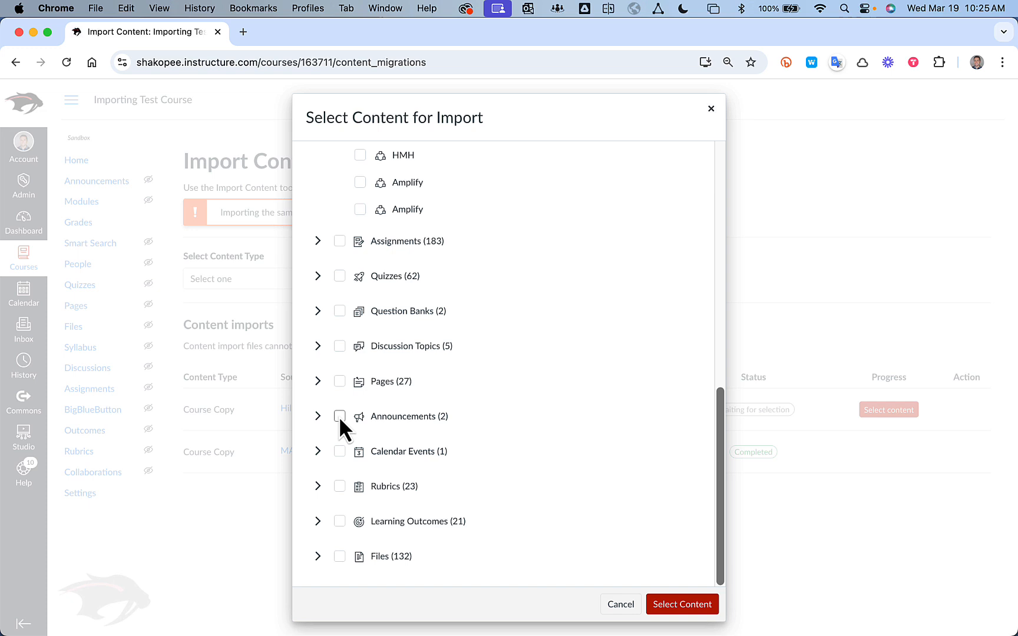
{"action": "left_click", "coordinate": [787, 597]}
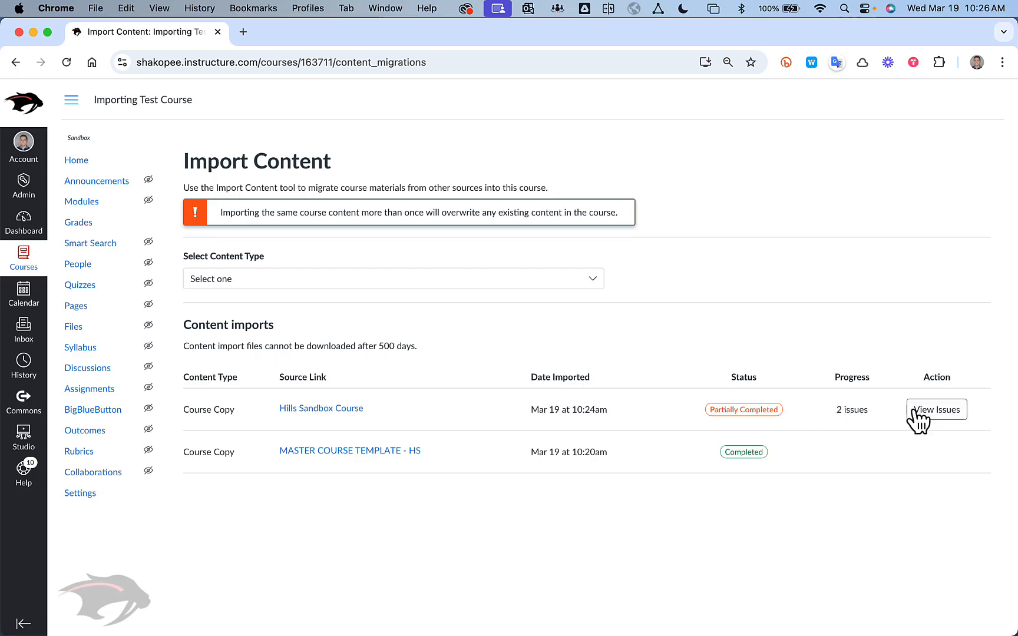
Examine the issues listed for the Hills Sandbox course copy, including the affected assignments, and close the list.
{"action": "left_click", "coordinate": [939, 412]}
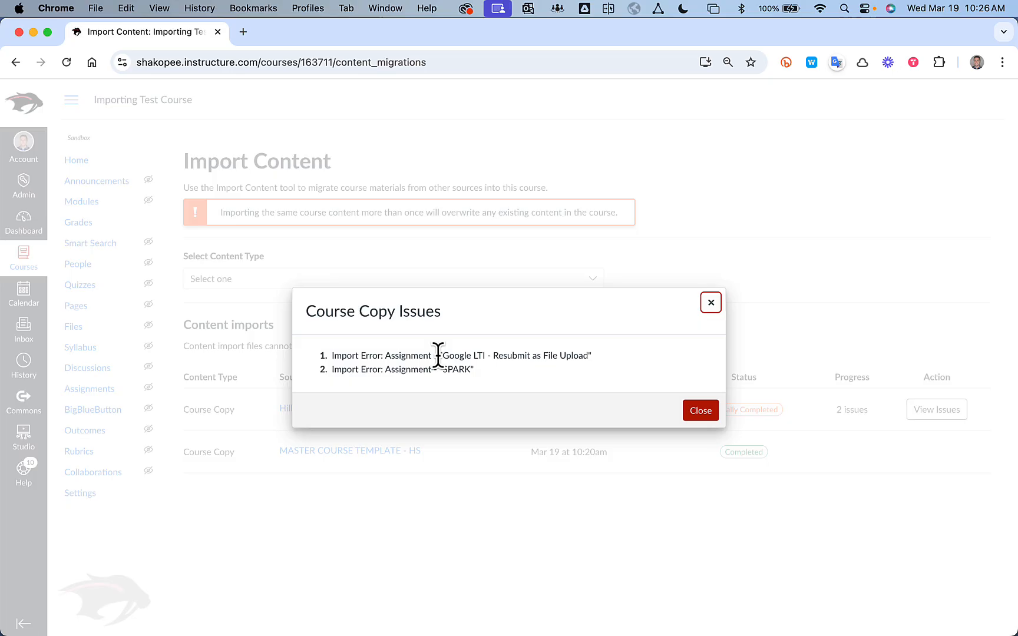
{"action": "left_click_drag", "start_coordinate": [440, 355], "coordinate": [597, 360]}
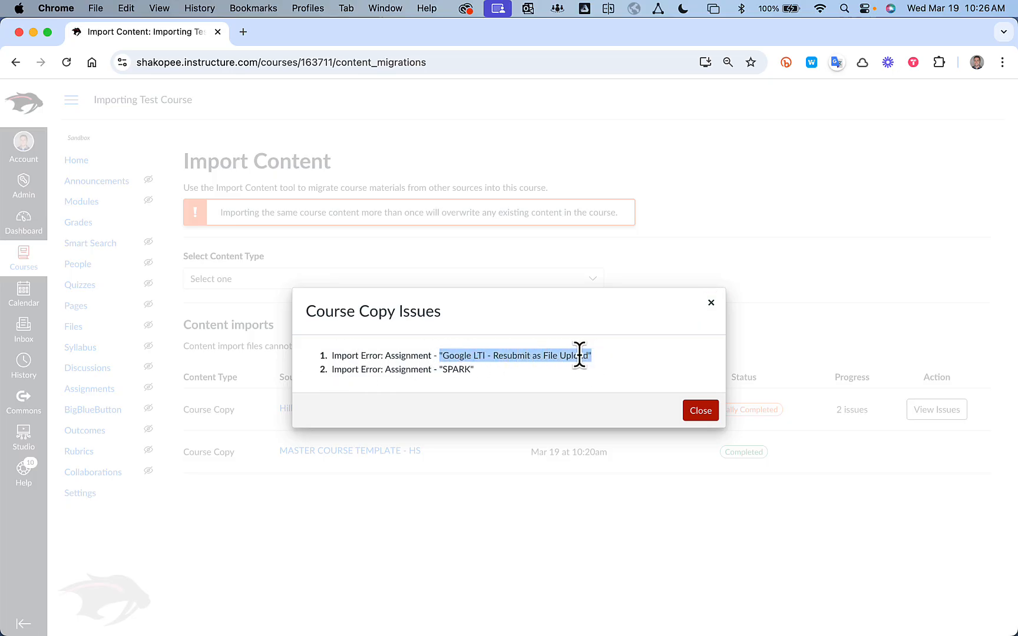
{"action": "left_click", "coordinate": [471, 369]}
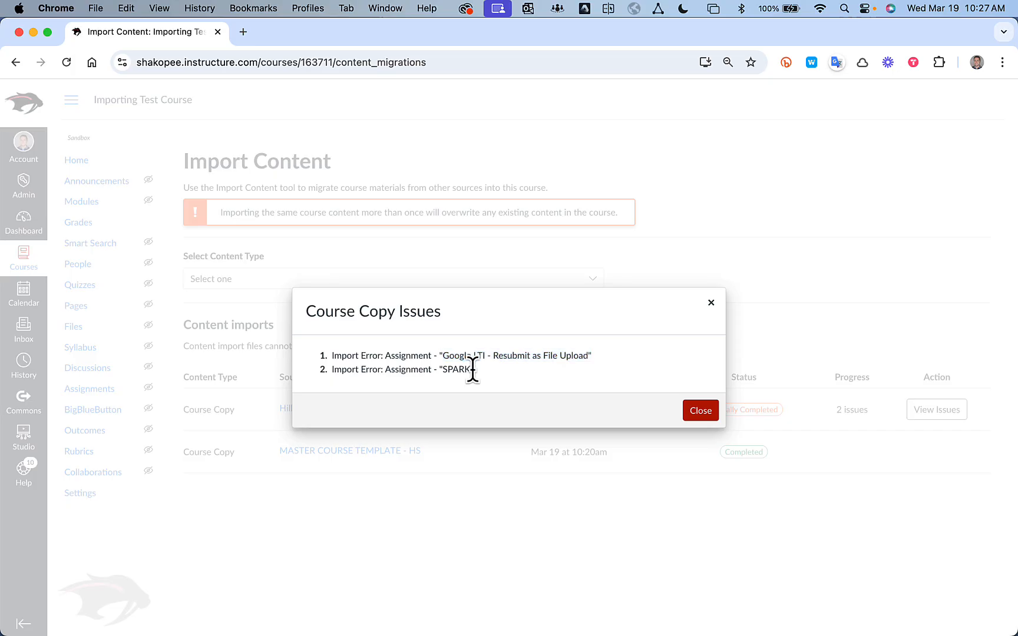
{"action": "left_click_drag", "start_coordinate": [475, 370], "coordinate": [437, 370]}
{"action": "left_click", "coordinate": [700, 416]}
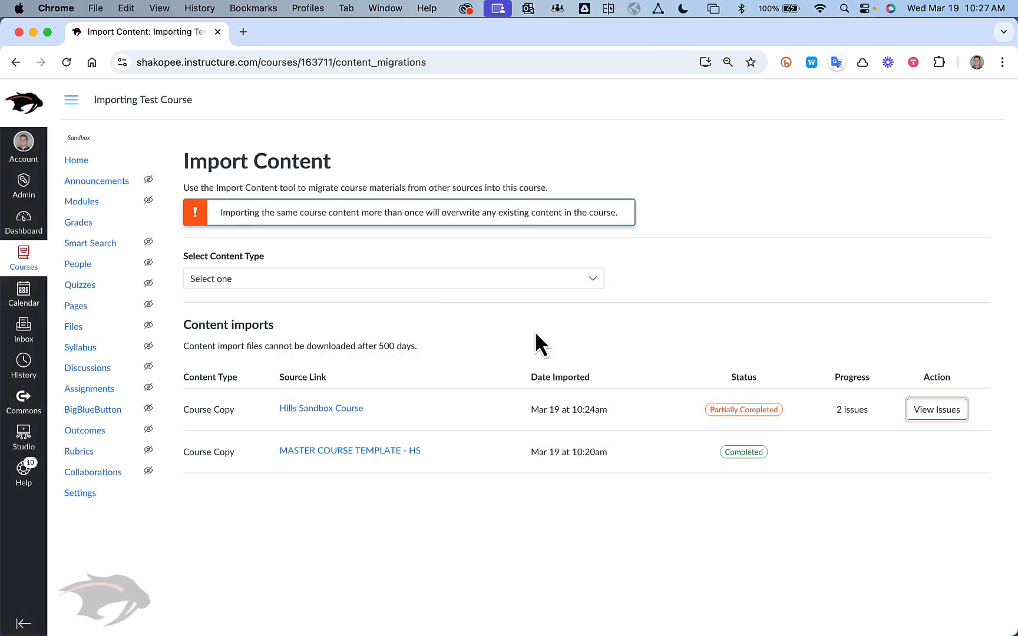
Open the course's modules page and collapse the imported modules.
{"action": "left_click", "coordinate": [69, 204]}
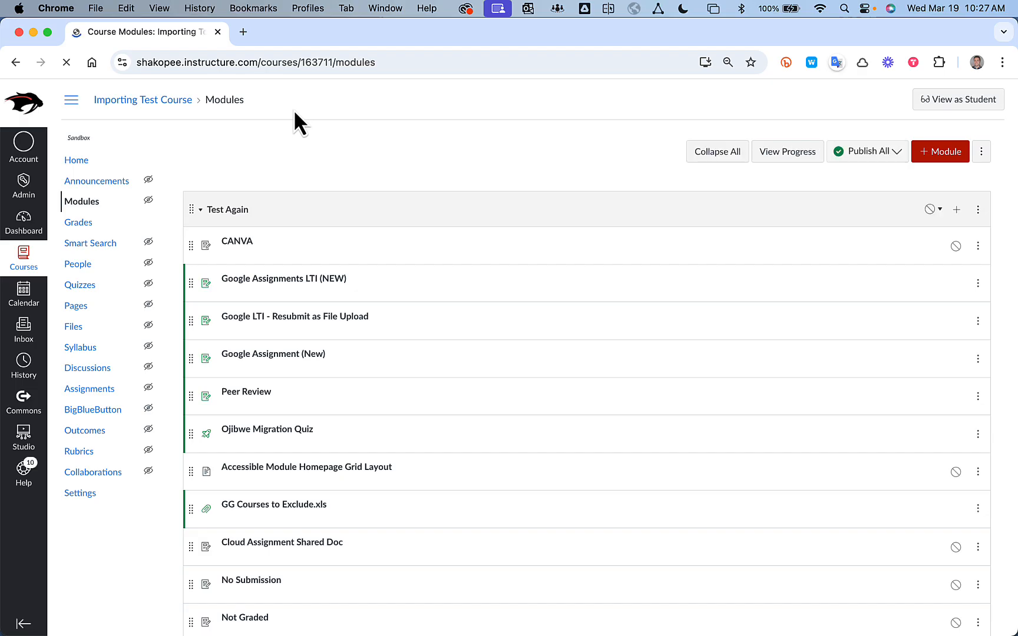
{"action": "left_click", "coordinate": [201, 210]}
{"action": "left_click", "coordinate": [202, 335]}
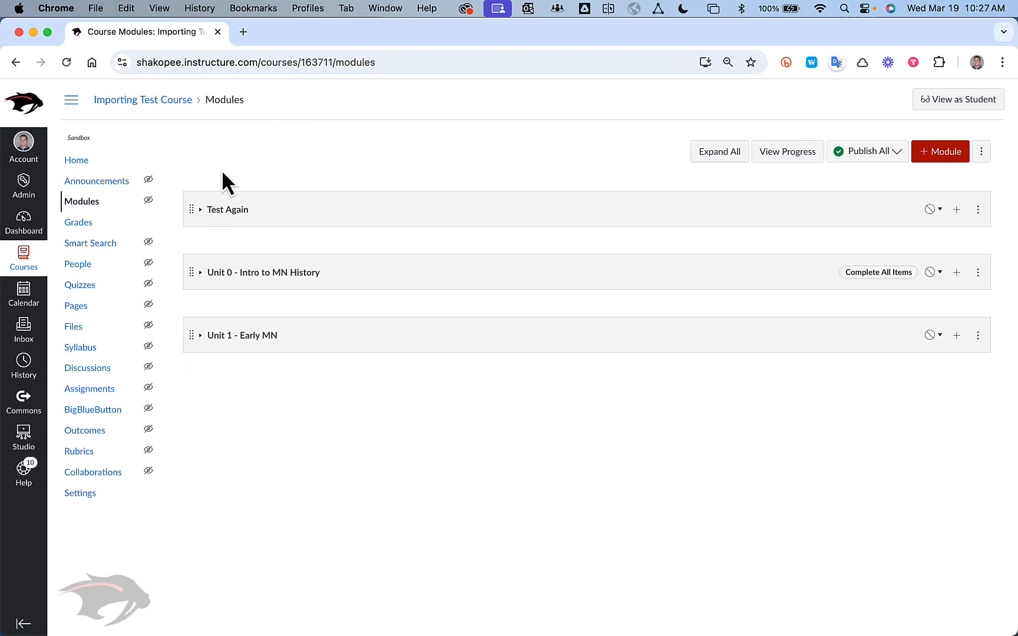